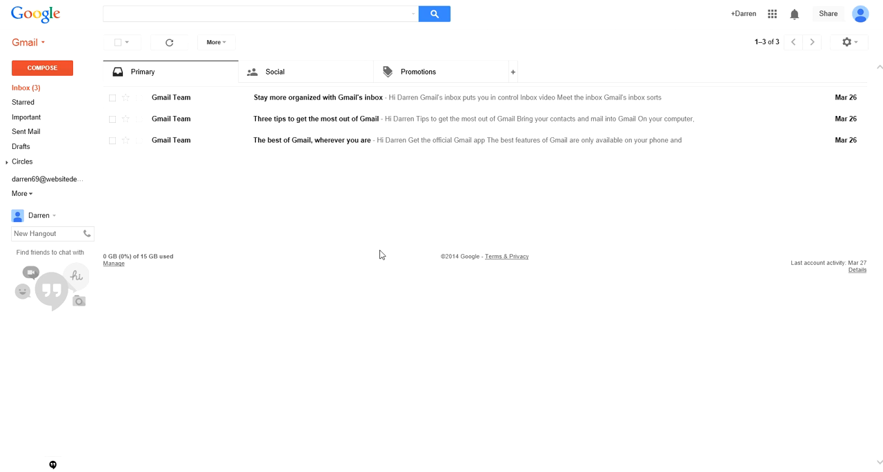
Step: Open the Accounts and Import settings and start adding a POP3 mail account
click(856, 44)
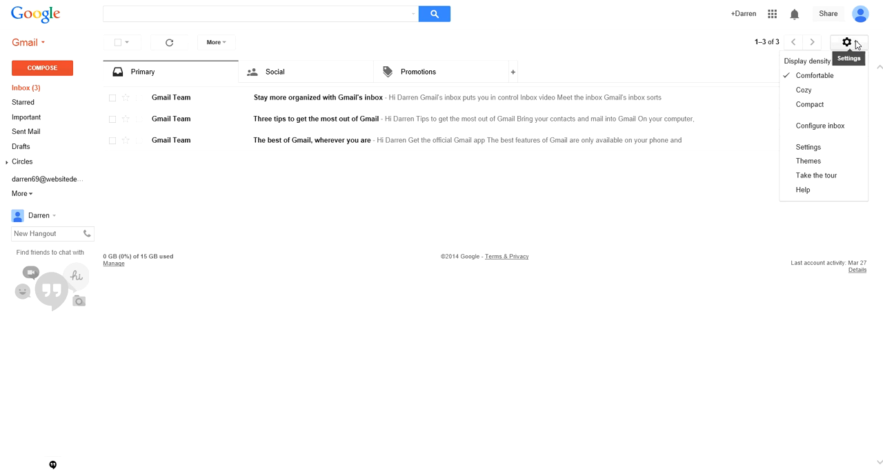
click(815, 151)
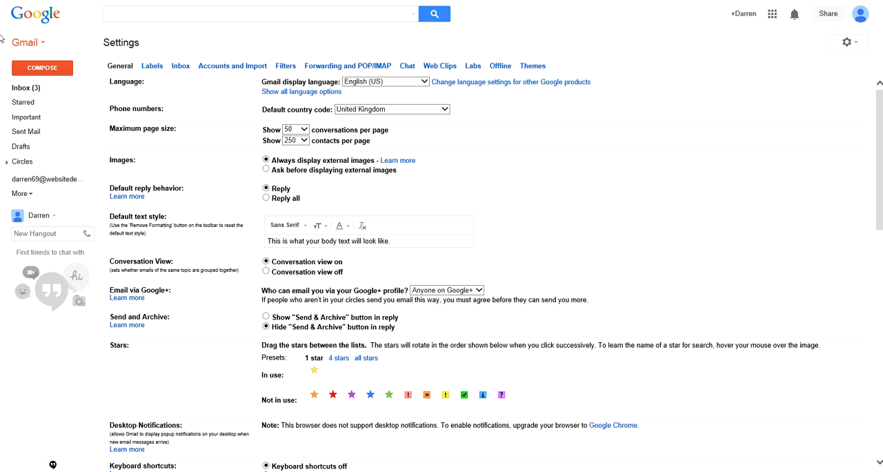
click(205, 69)
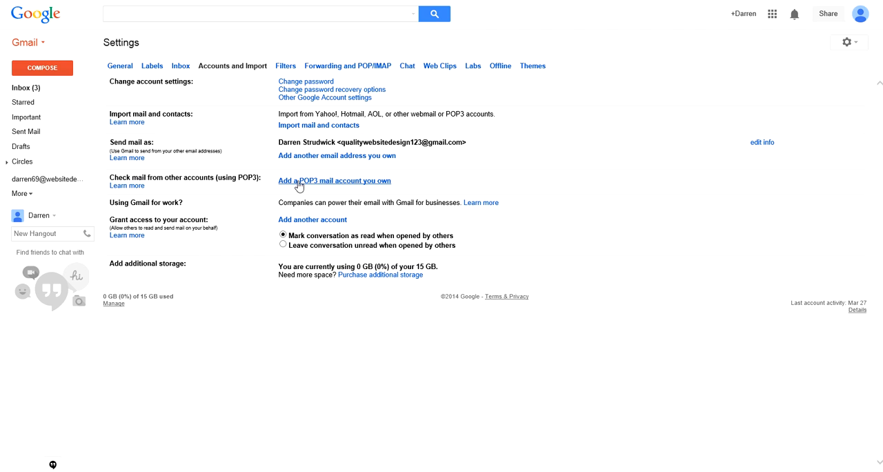
click(359, 181)
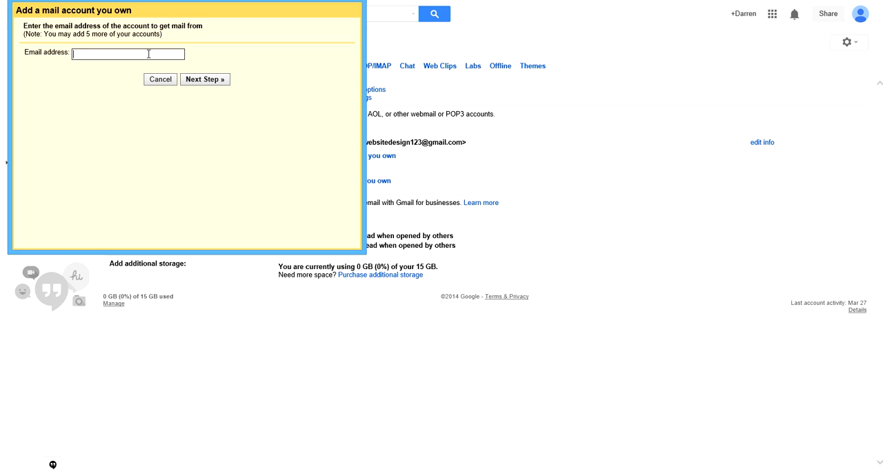
Step: Enter the email address of the account to get mail from and continue to its mail settings
click(201, 81)
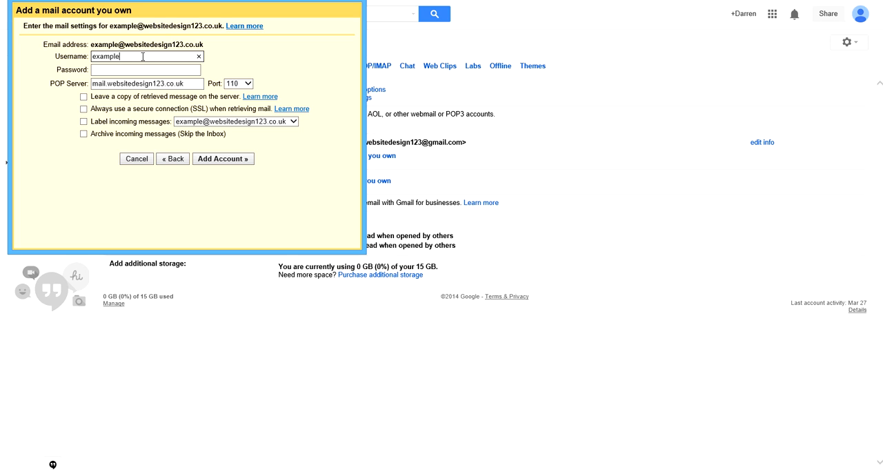
Step: Prefix the POP username with "website-" and enter the mail account's password
key(Home)
text(website-)
click(141, 72)
click(148, 70)
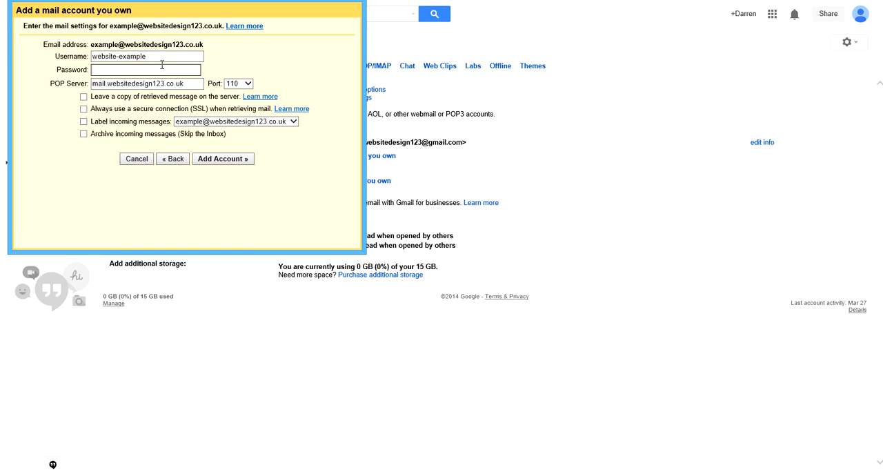
text(•••••••)
Step: Enable leaving a copy of retrieved messages on the server and labelling incoming messages, and add the account
click(83, 97)
click(84, 122)
click(223, 160)
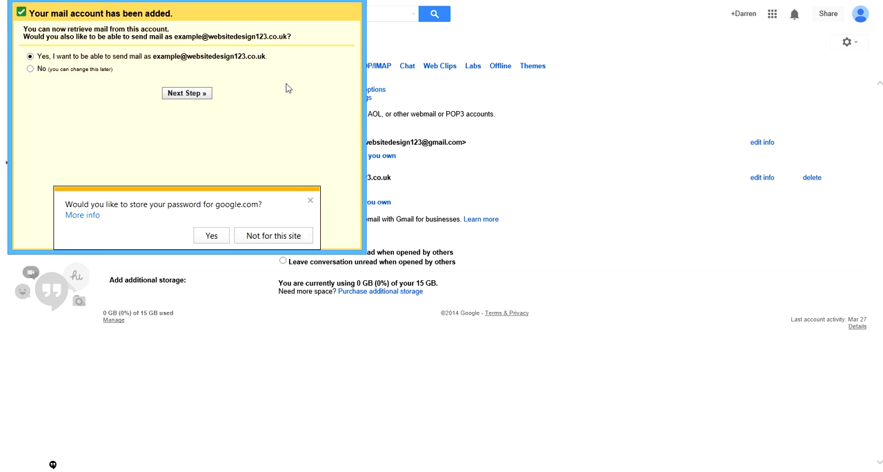
Step: Choose to send mail as the added address, keep the sender name, and turn off treating it as an alias
click(201, 95)
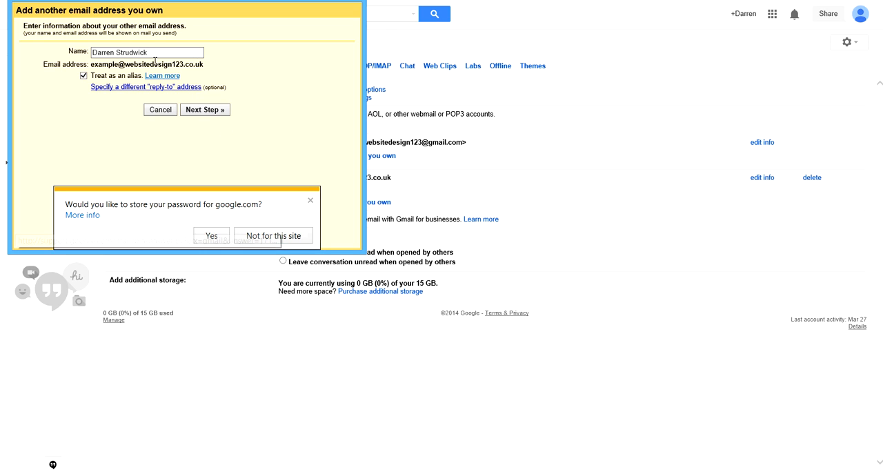
click(154, 50)
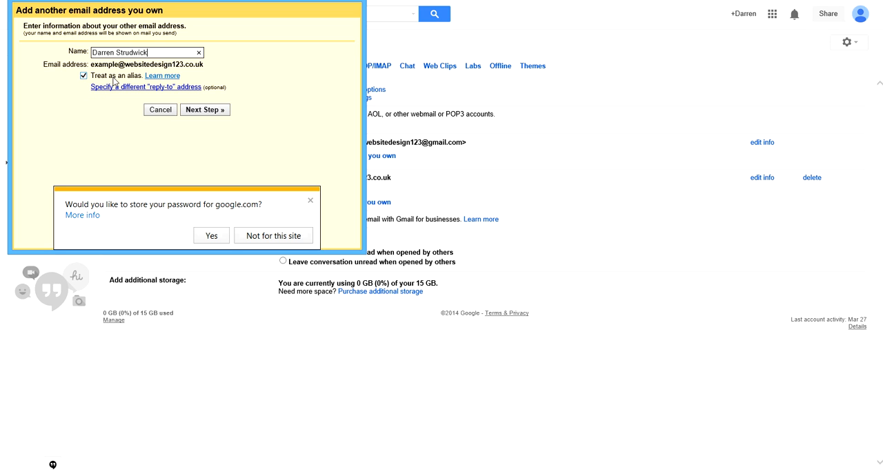
click(82, 77)
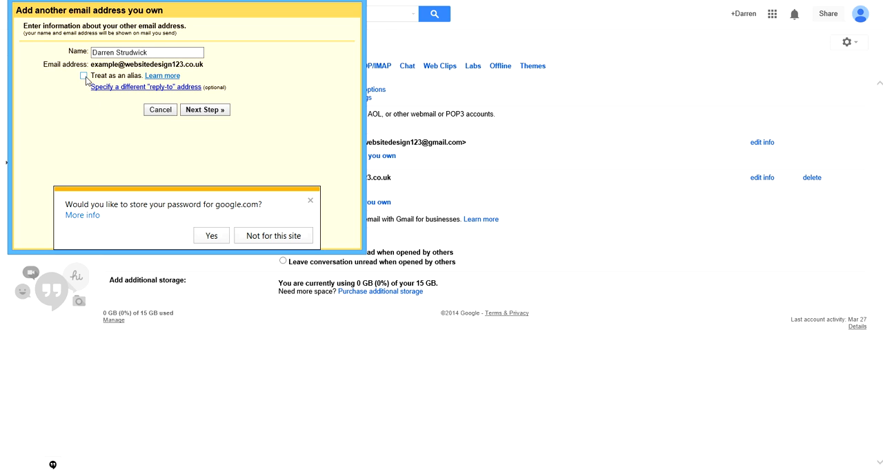
click(205, 112)
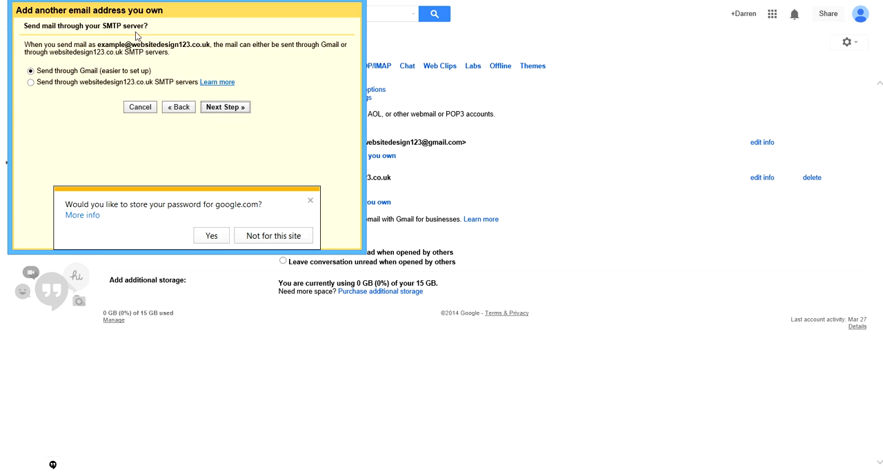
Step: Set the added address to send through Gmail, send its verification email, and close the setup window
click(233, 110)
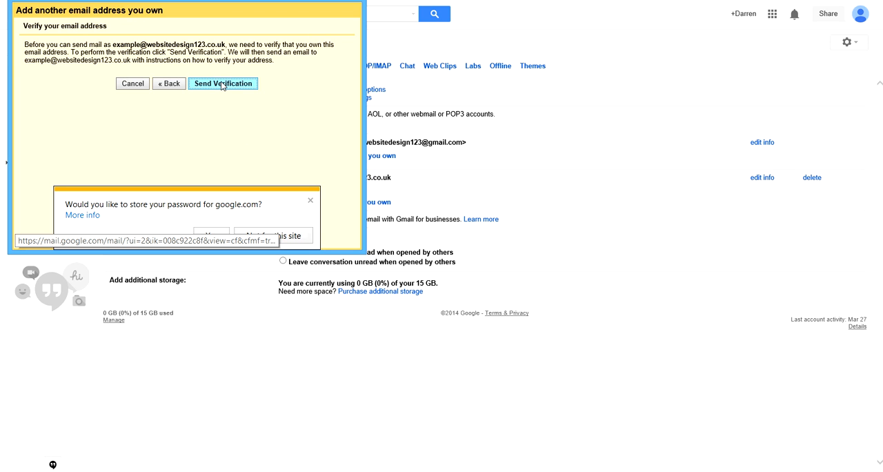
click(223, 84)
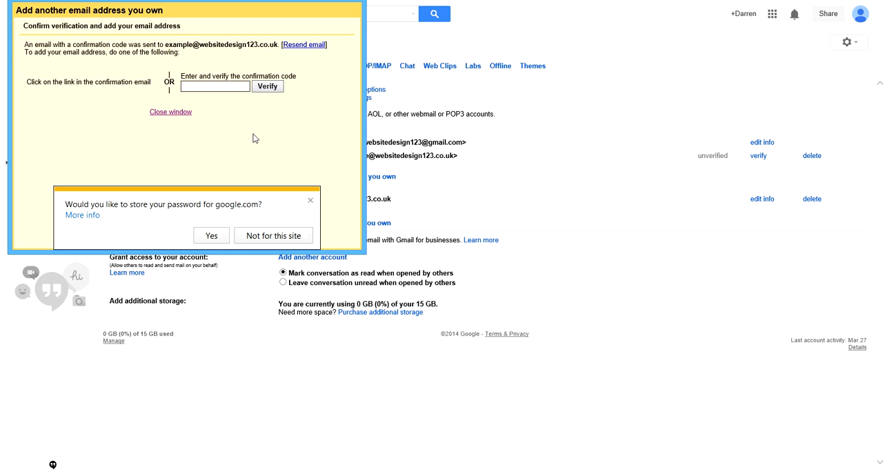
click(229, 87)
key(alt+F4)
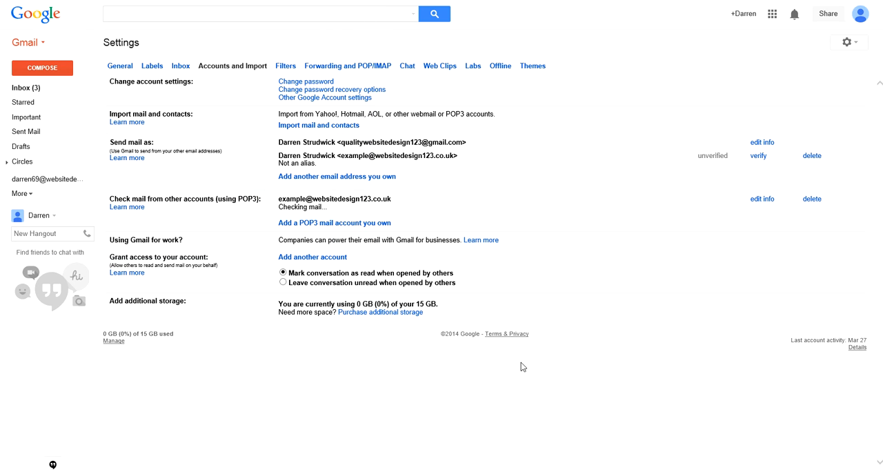
Step: Refresh the inbox, confirm the send-as address through the link in the Gmail Confirmation message, and return to the mailbox
click(27, 88)
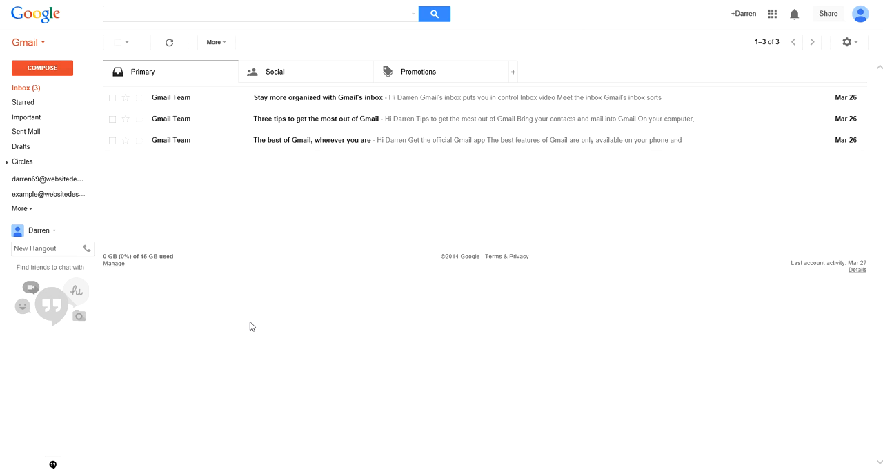
click(170, 44)
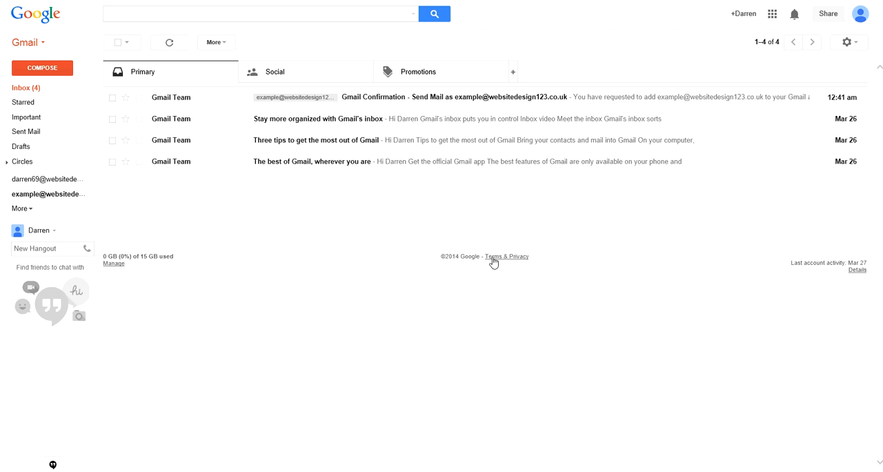
click(372, 101)
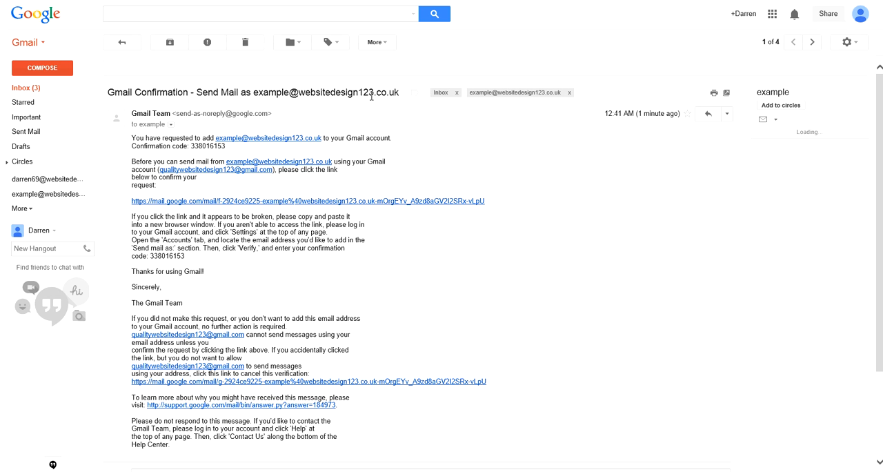
click(303, 202)
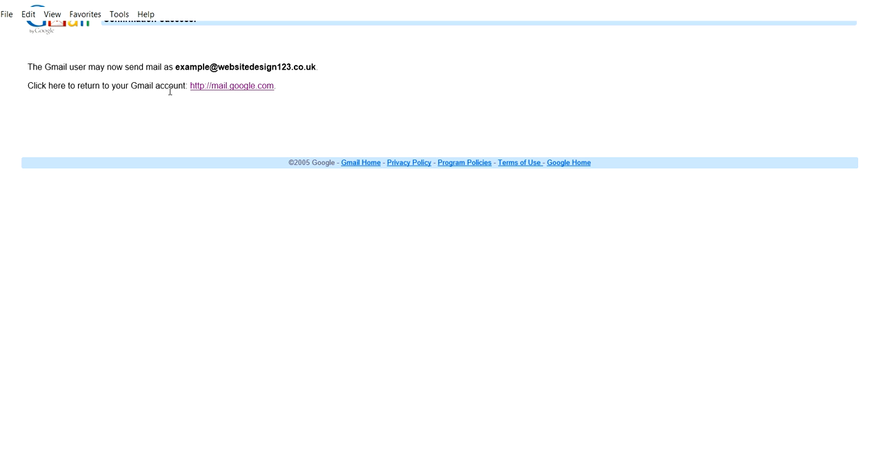
click(233, 86)
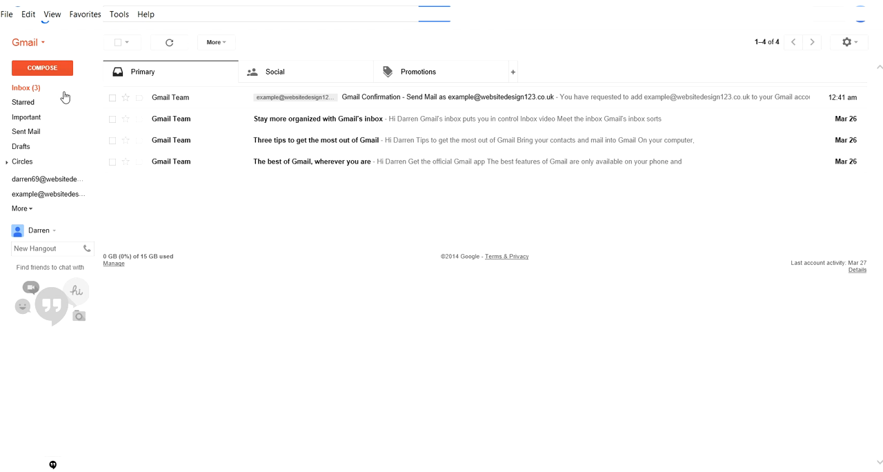
Step: Compose a new message and set its sender to the newly added custom-domain address
click(48, 75)
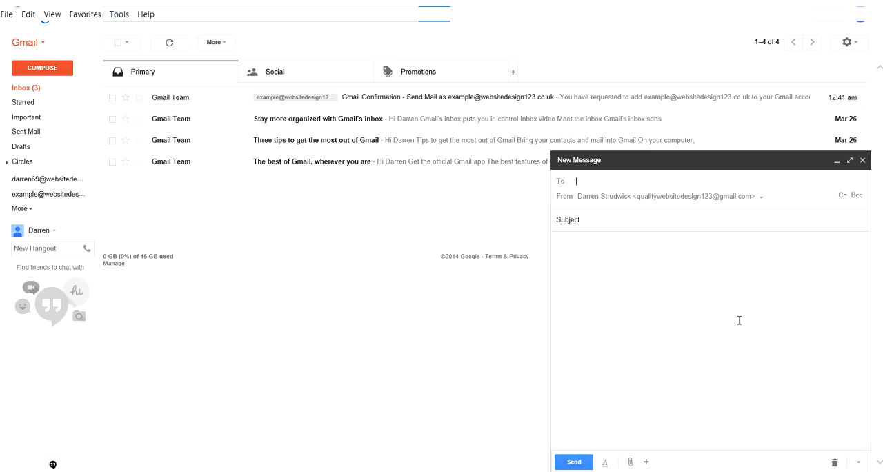
click(762, 199)
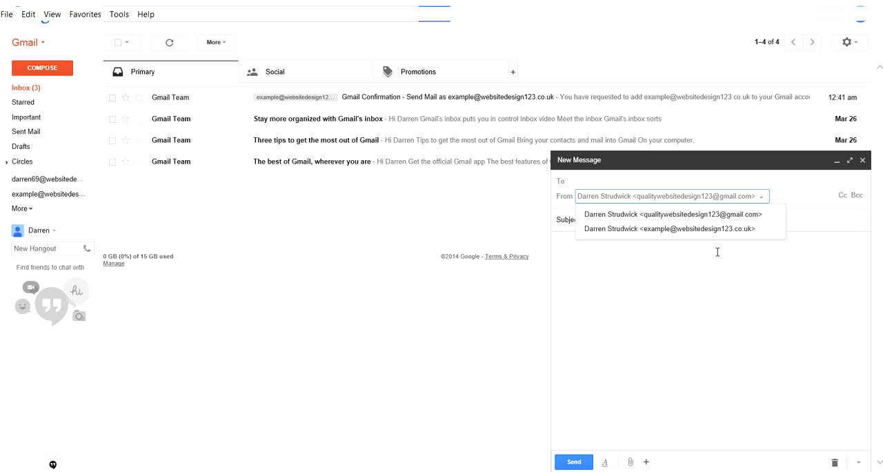
click(699, 235)
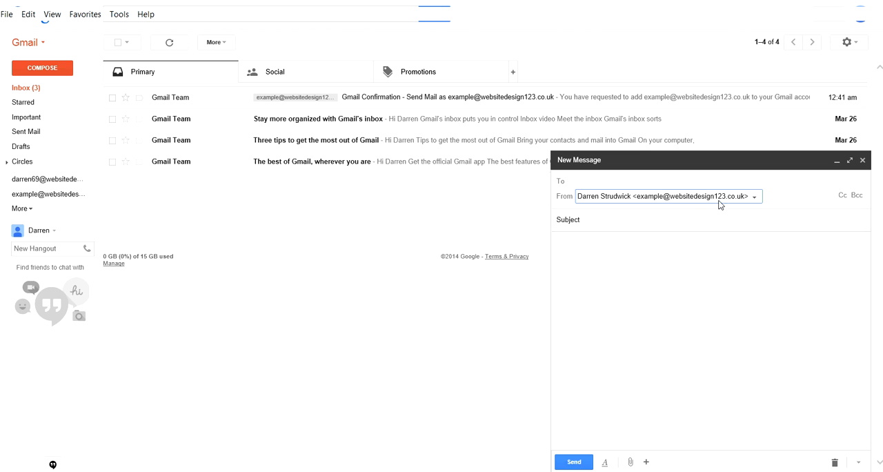
Step: Fill the message with recipient "info@", subject "jijoijoij" and body "gtege", and close it unsent as a draft
click(647, 180)
text(info@)
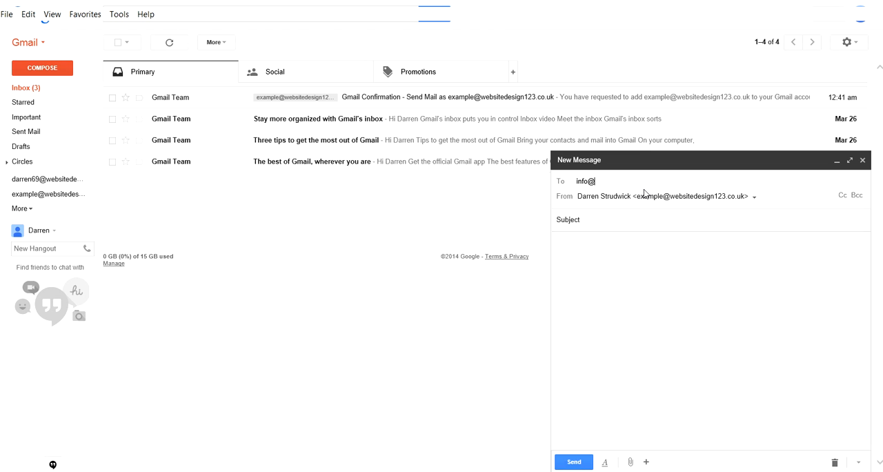
click(661, 219)
text(jijoijoij)
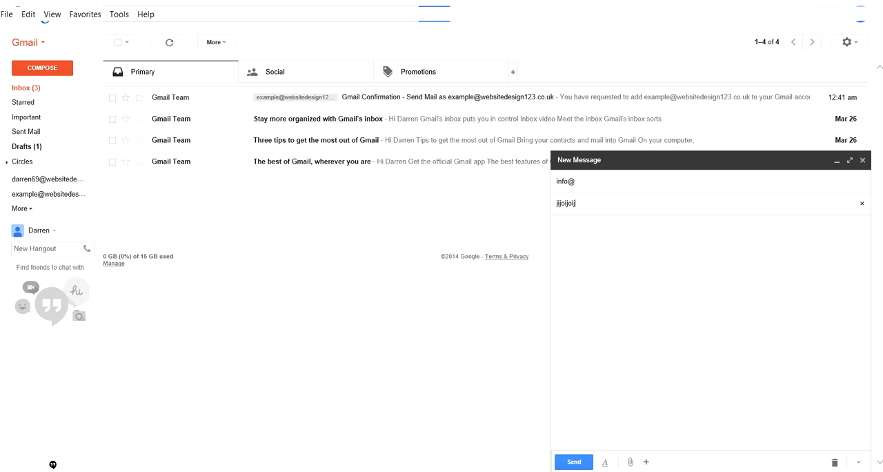
click(627, 330)
text(gtege)
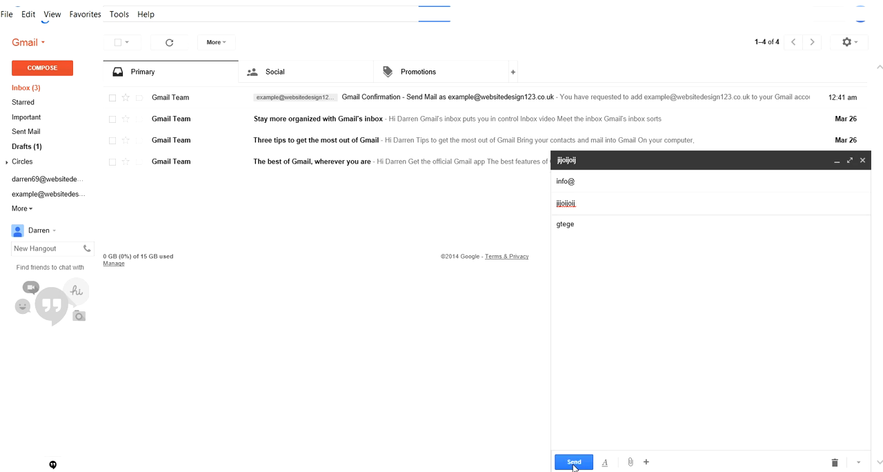
click(863, 160)
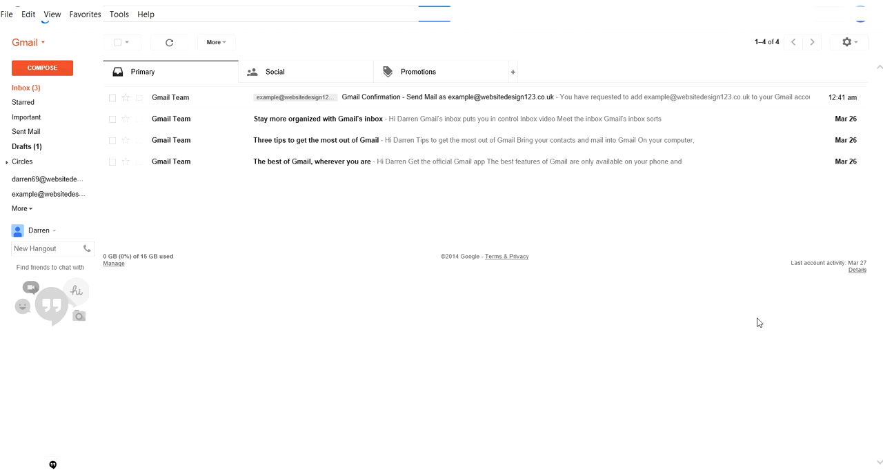
Step: Examine the sender address choices in new blank messages and close them without writing anything
click(41, 69)
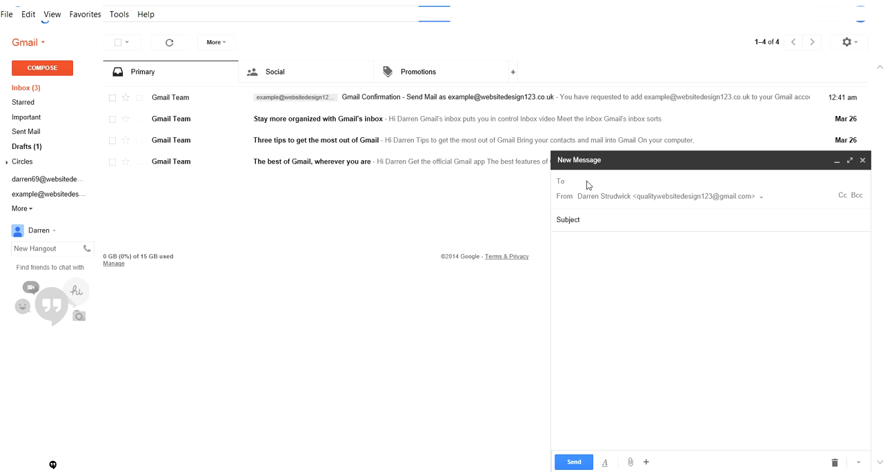
click(763, 201)
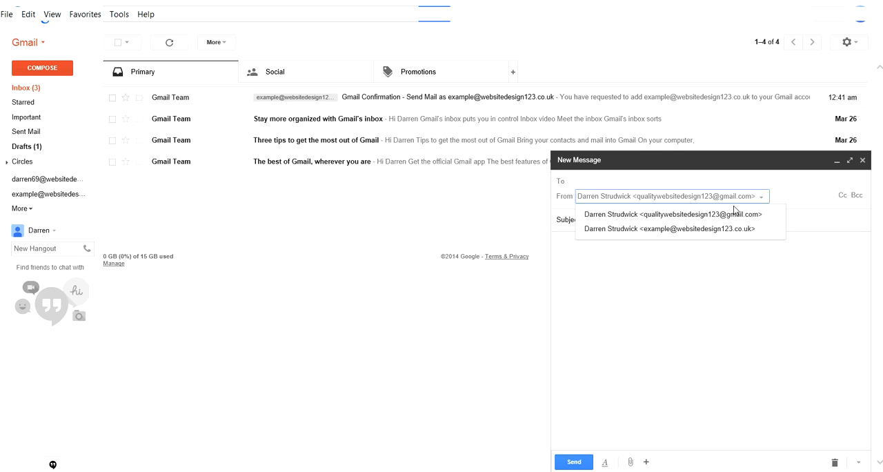
click(730, 271)
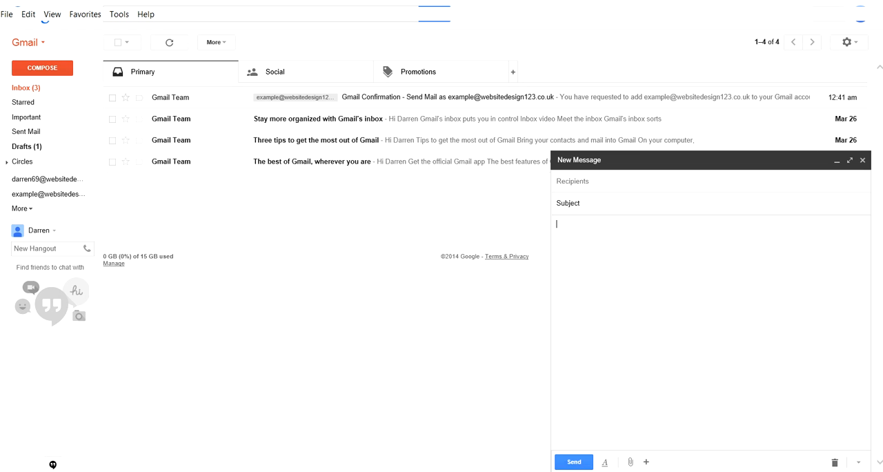
click(862, 161)
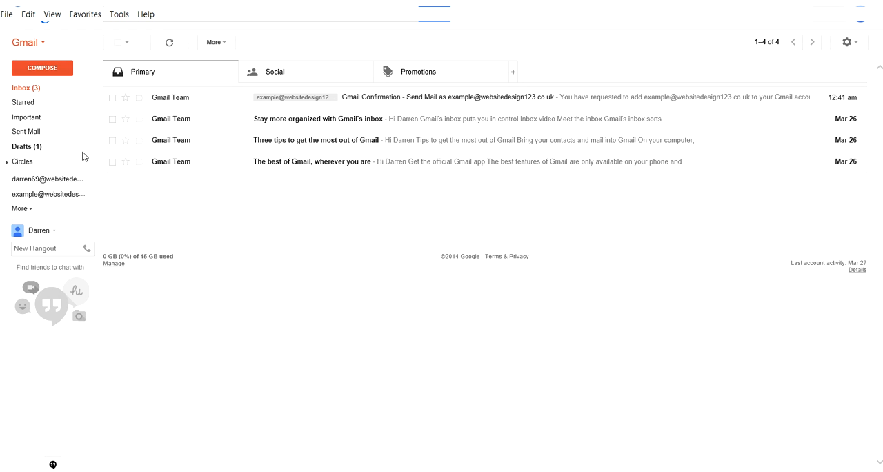
click(36, 69)
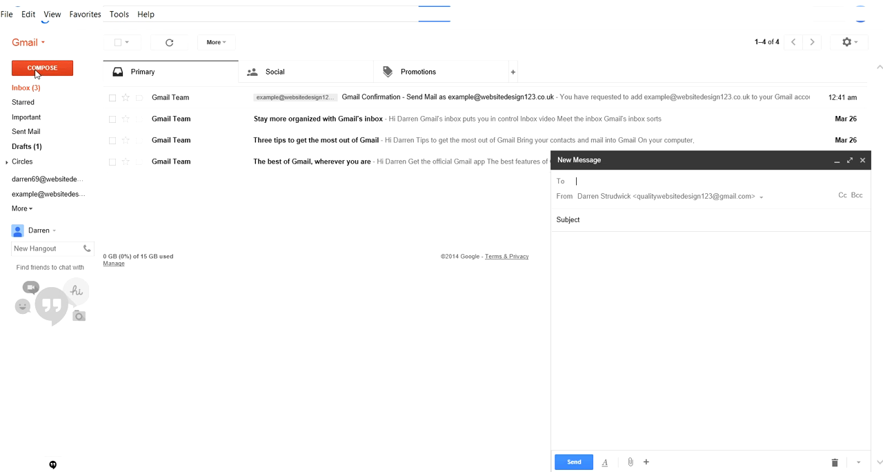
click(763, 200)
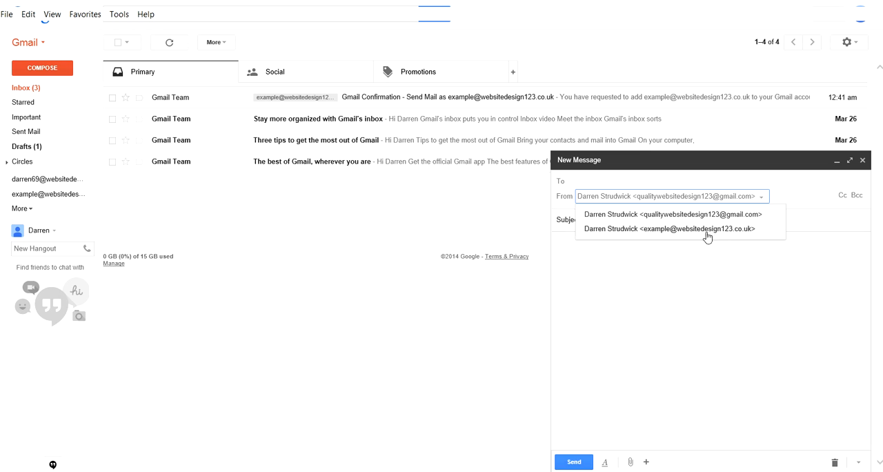
click(863, 160)
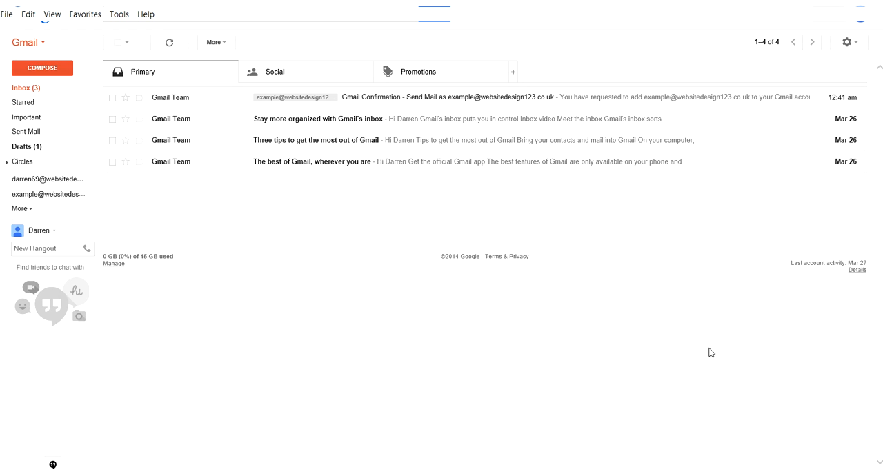
Step: Make the custom-domain address the default Send mail as address in the Accounts and Import settings
click(856, 44)
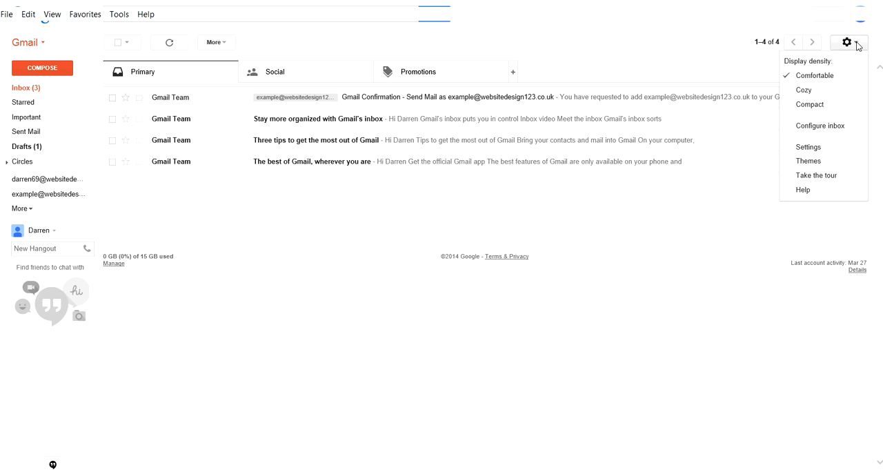
click(809, 147)
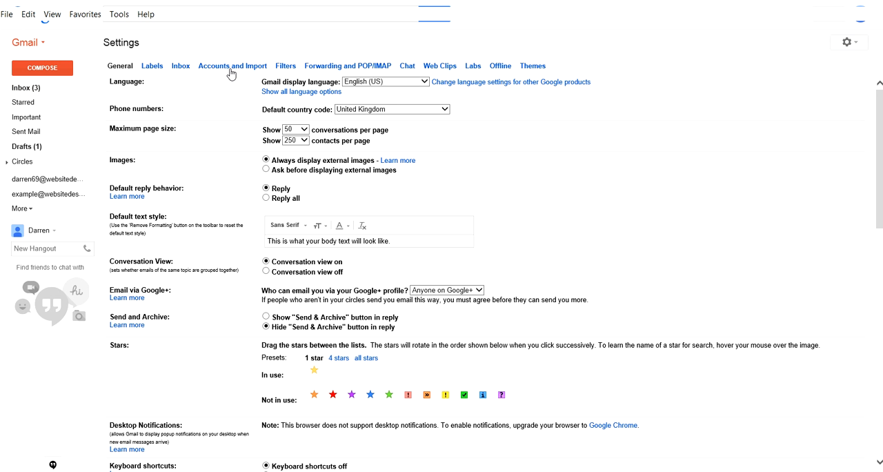
click(227, 66)
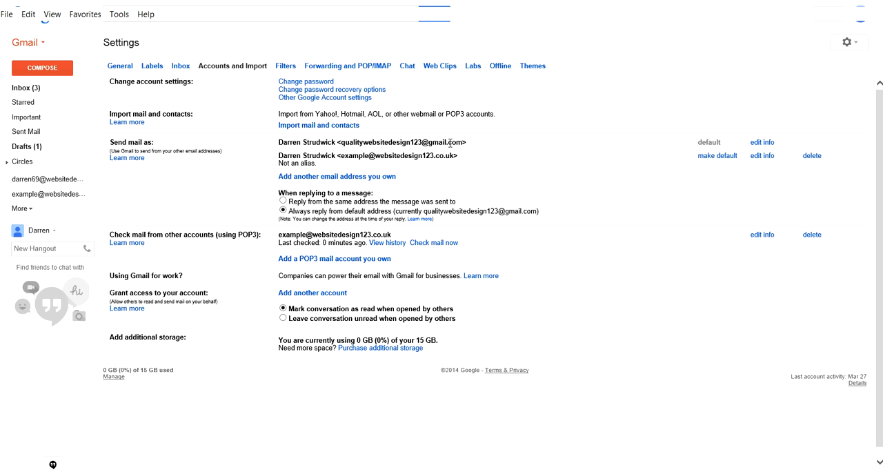
click(717, 158)
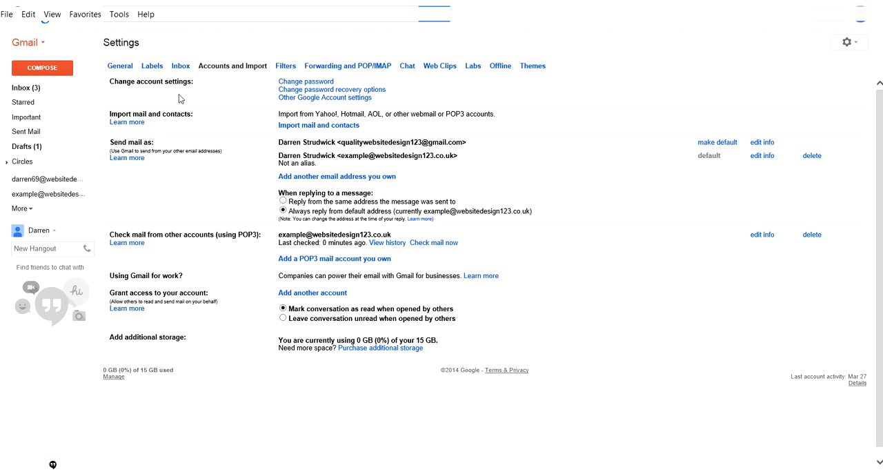
Step: Return to the inbox, start a new message and check its default sender and the available sender addresses without changing the selection
click(21, 91)
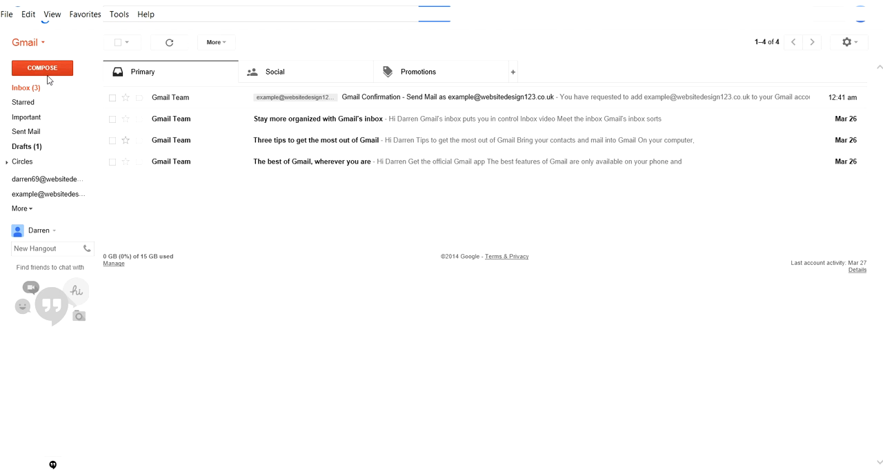
click(43, 69)
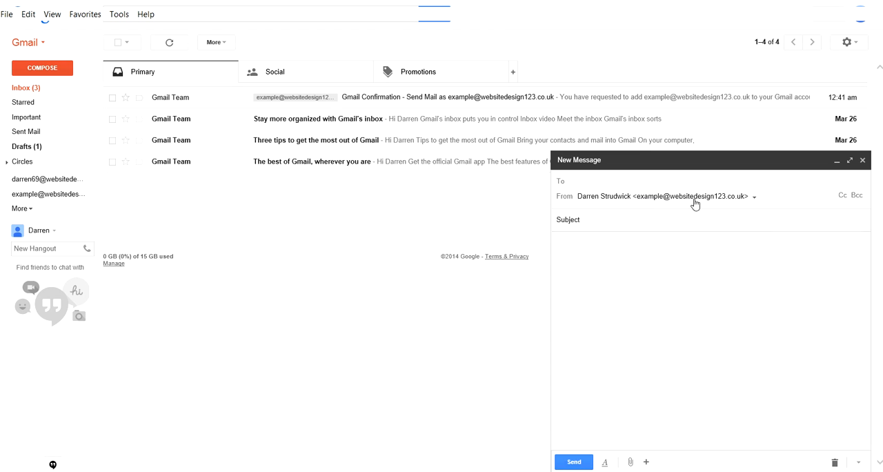
click(755, 198)
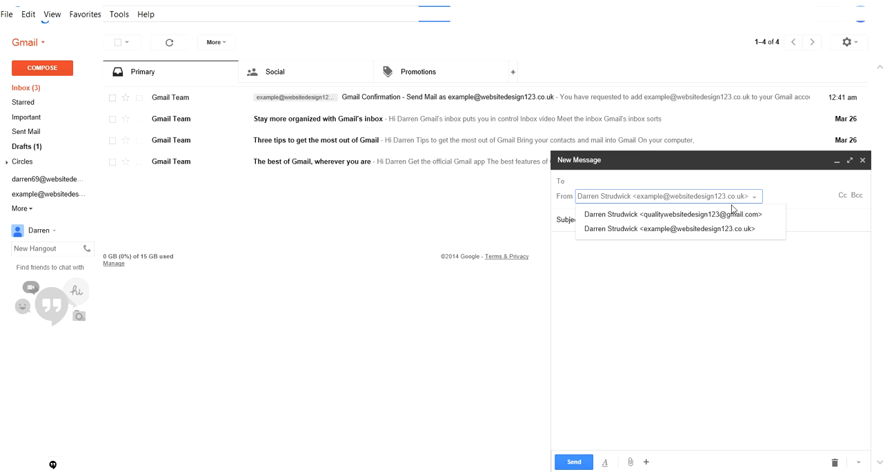
click(741, 296)
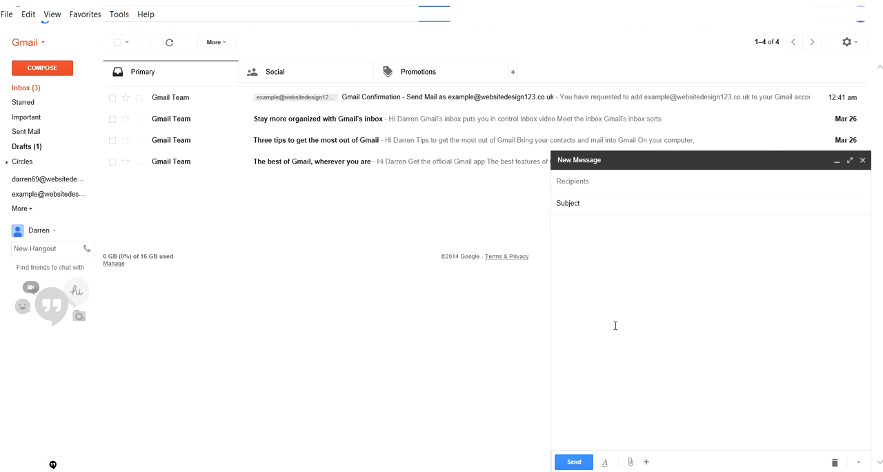